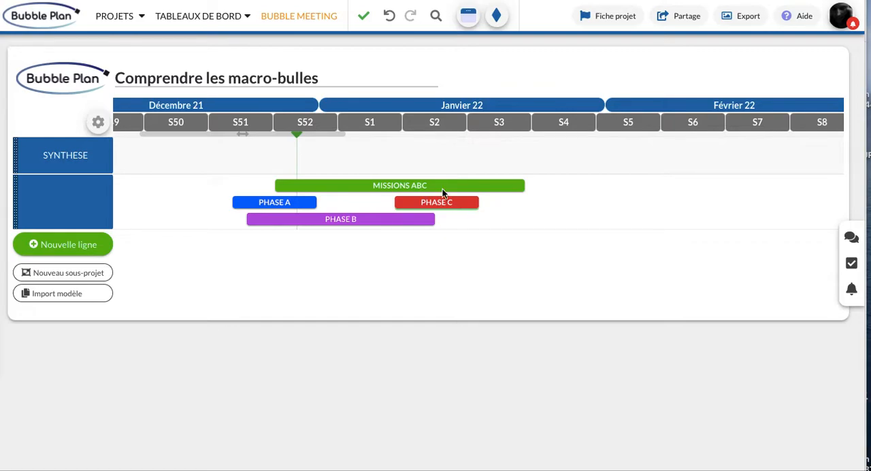
Create a new macro-bubble in the SYNTHESE row around week S2 and open its details.
{"action": "left_click", "coordinate": [421, 163]}
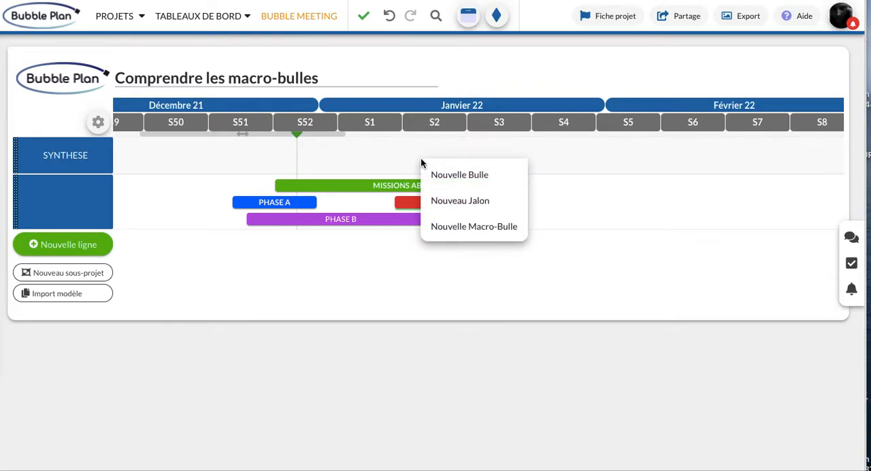
{"action": "left_click", "coordinate": [458, 227]}
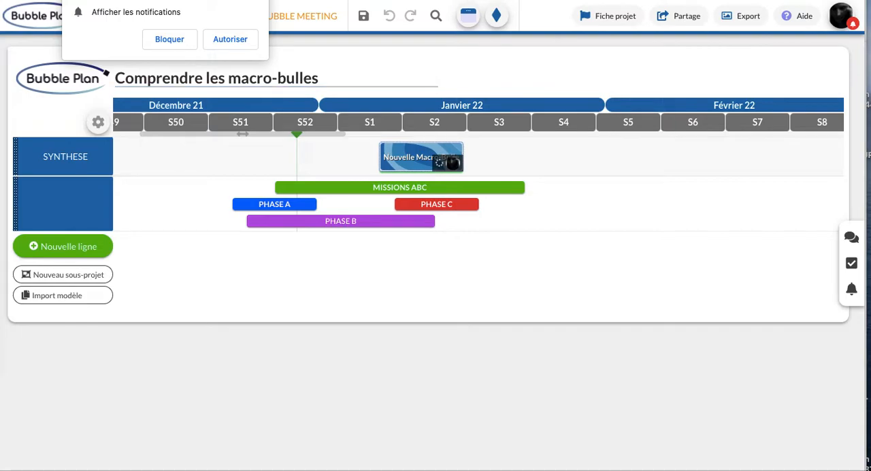
{"action": "left_click", "coordinate": [427, 163]}
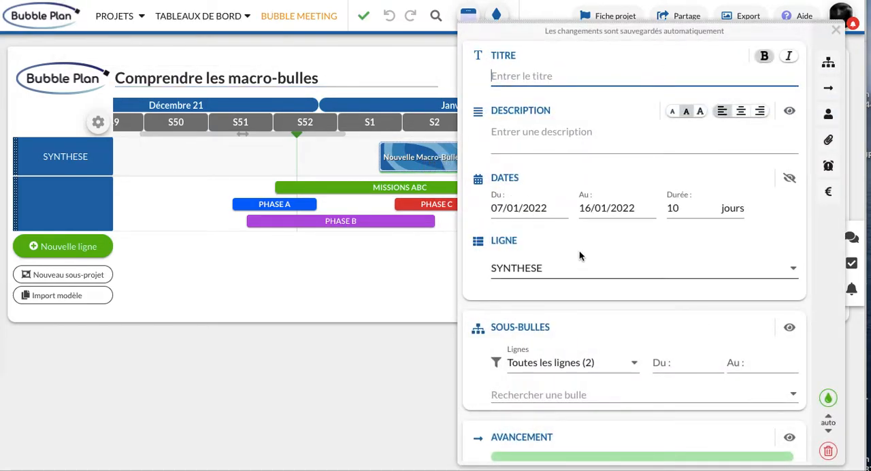
Add PHASE A, PHASE B and PHASE C as sub-bubbles of the new macro-bubble.
{"action": "left_click", "coordinate": [550, 396]}
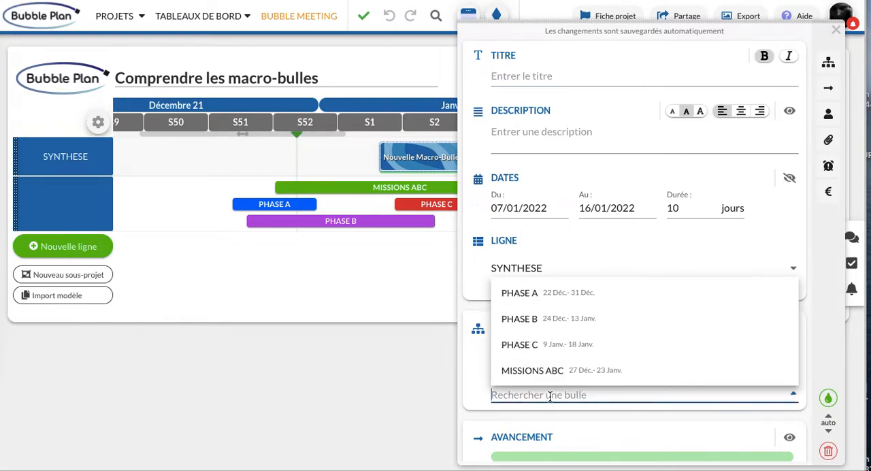
{"action": "type", "text": "phas"}
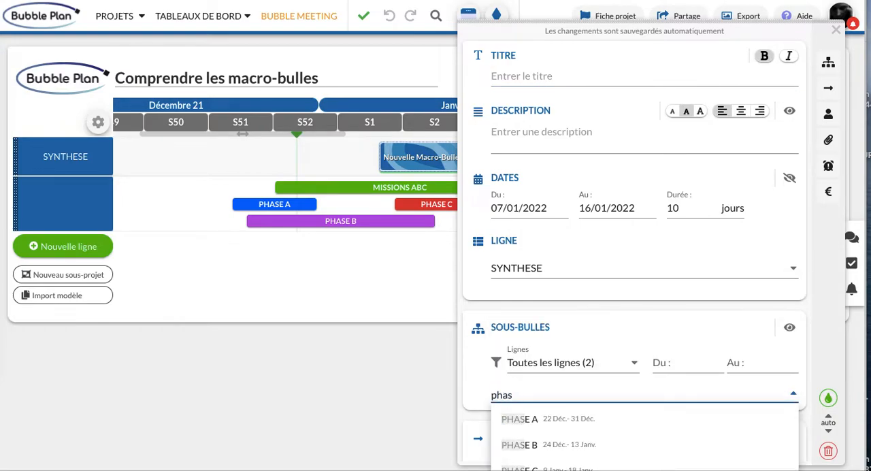
{"action": "left_click", "coordinate": [521, 418]}
{"action": "left_click", "coordinate": [539, 395]}
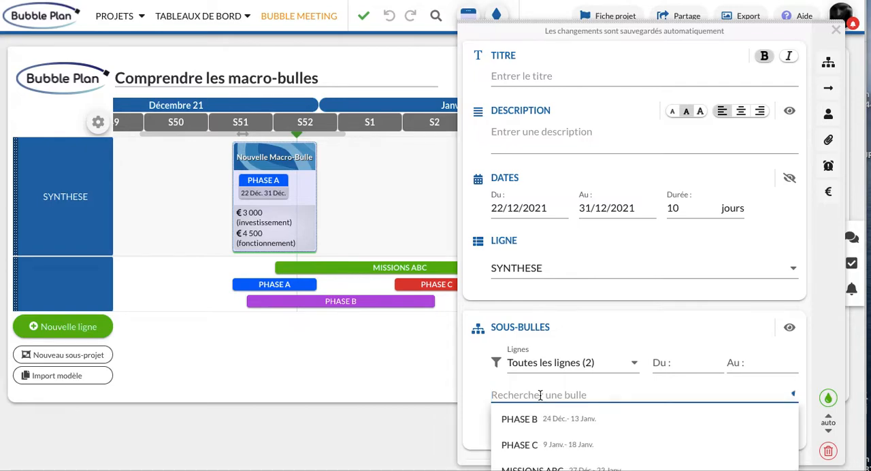
{"action": "type", "text": "phase"}
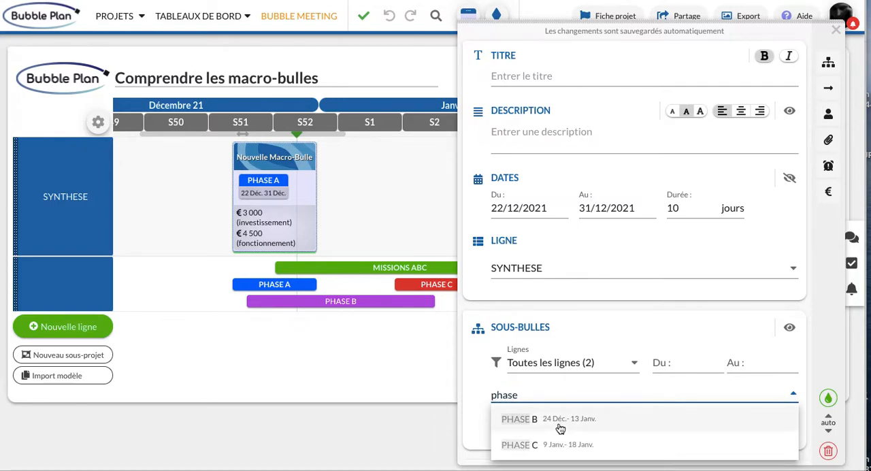
{"action": "left_click", "coordinate": [558, 422]}
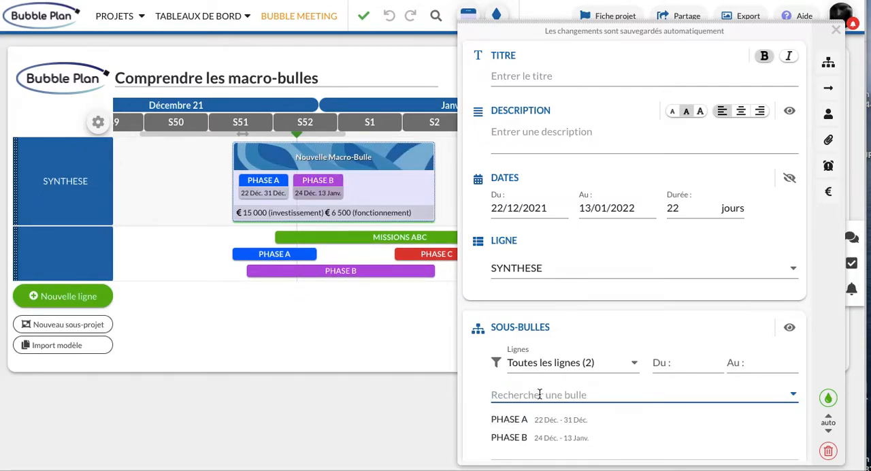
{"action": "left_click", "coordinate": [540, 395]}
{"action": "type", "text": "phase"}
{"action": "left_click", "coordinate": [551, 420]}
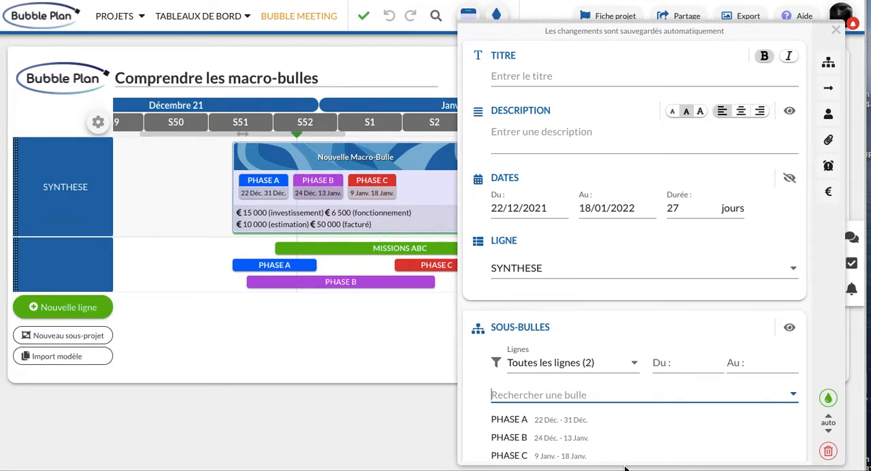
Hide the sub-bubbles and the budget from the macro-bubble's display and close its details.
{"action": "left_click", "coordinate": [791, 329]}
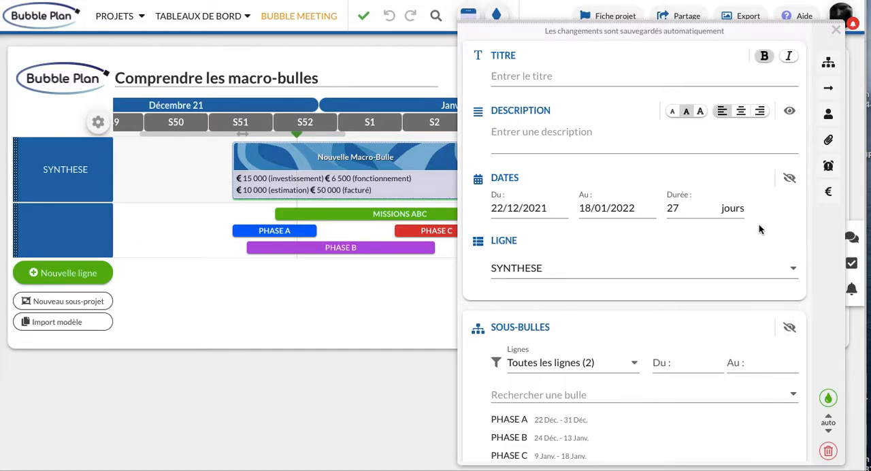
{"action": "scroll", "coordinate": [781, 206], "scroll_direction": "down", "scroll_amount": 5}
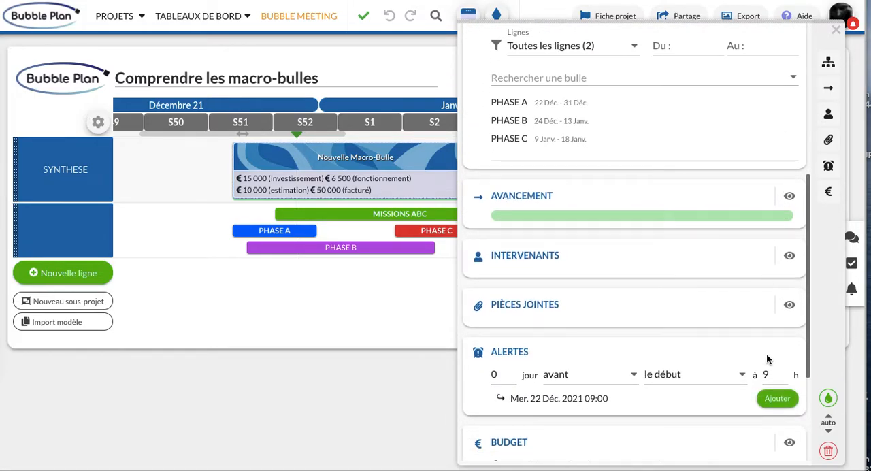
{"action": "scroll", "coordinate": [752, 360], "scroll_direction": "down", "scroll_amount": 1}
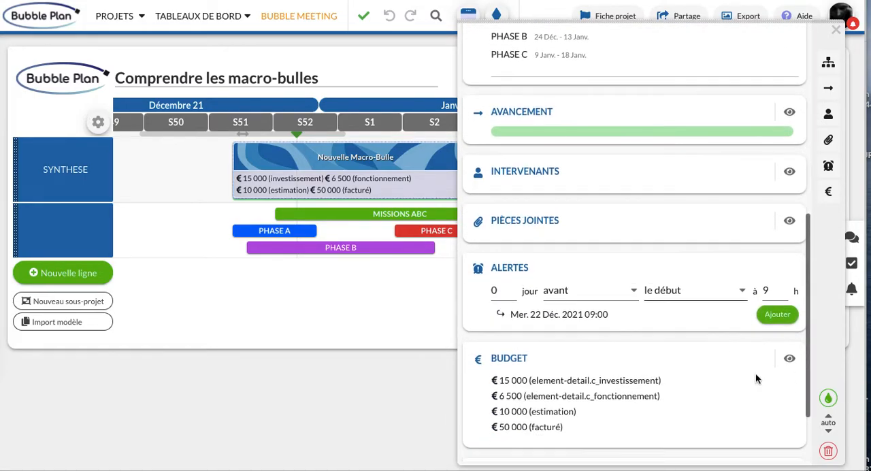
{"action": "left_click", "coordinate": [789, 359]}
{"action": "left_click", "coordinate": [835, 32]}
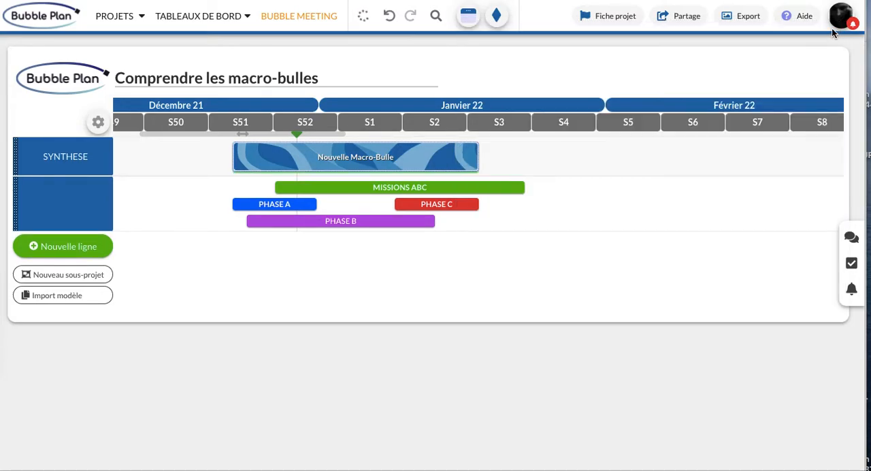
Title the macro-bubble "Synthèse Projet".
{"action": "left_click", "coordinate": [368, 158]}
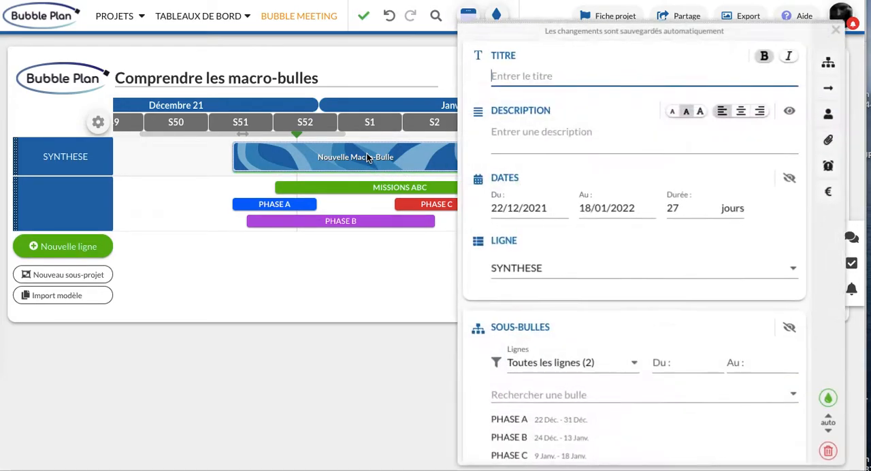
{"action": "type", "text": "Synt"}
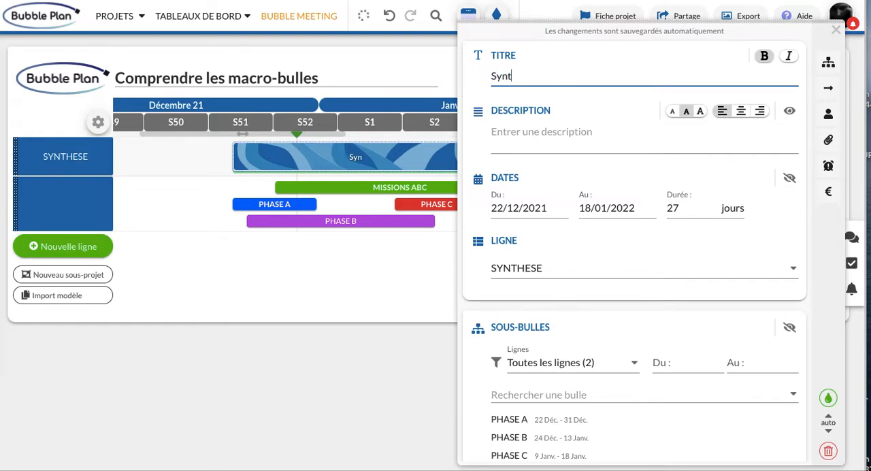
{"action": "type", "text": "hèse Projet"}
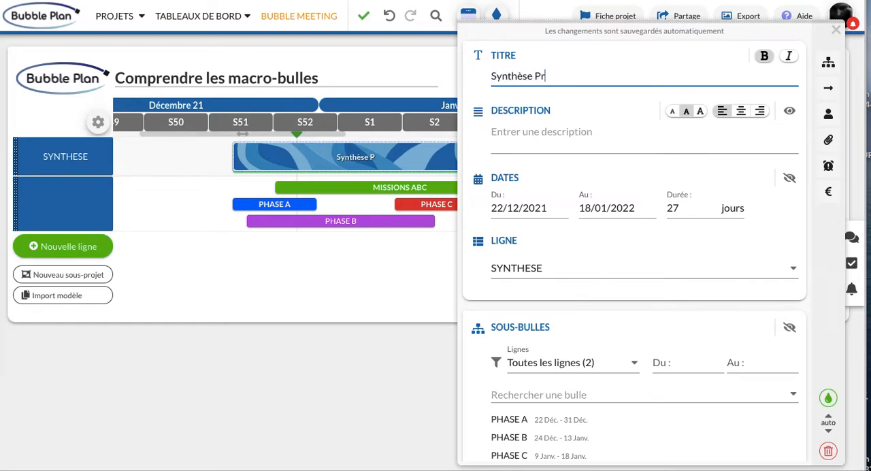
{"action": "left_click", "coordinate": [836, 31]}
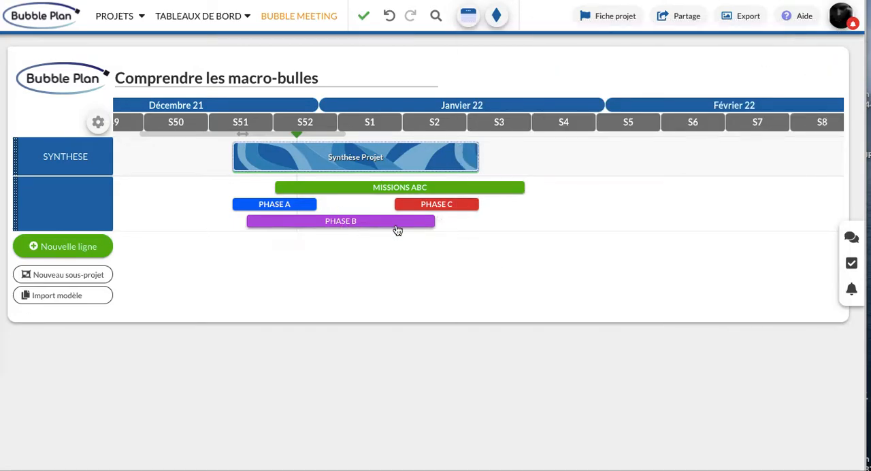
Enable progress tracking on PHASE A and set its progress to 40 %, 60 % and finally 80 %.
{"action": "left_click", "coordinate": [280, 204]}
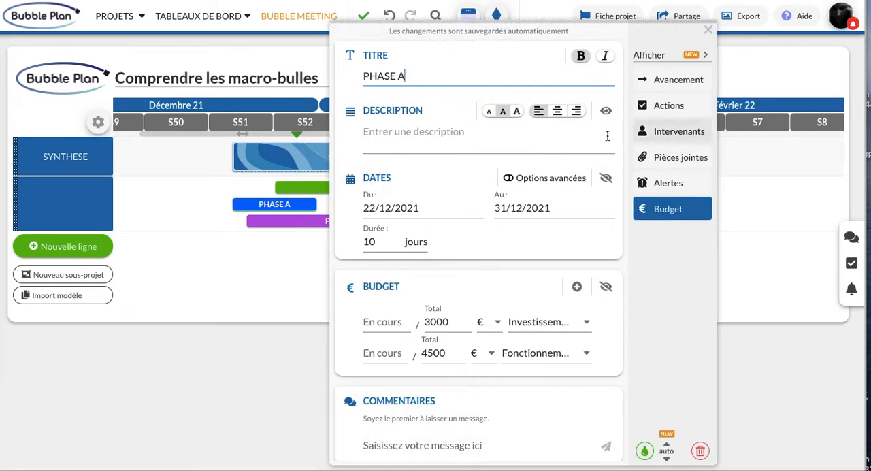
{"action": "left_click", "coordinate": [668, 76]}
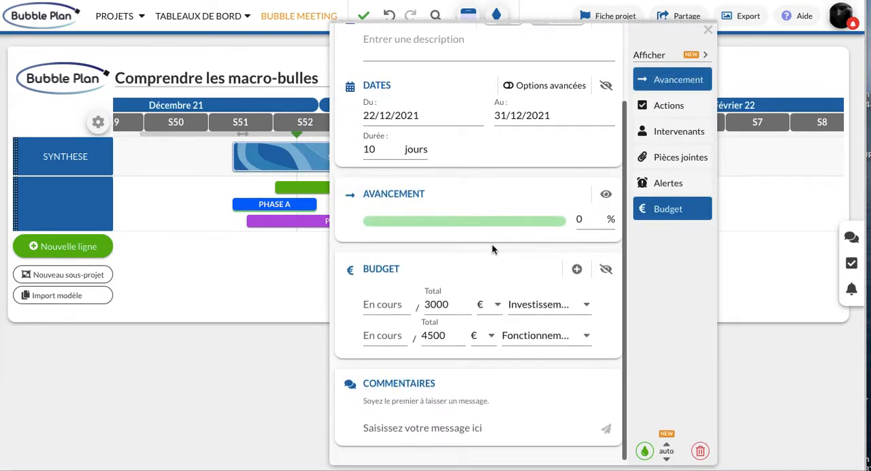
{"action": "left_click", "coordinate": [442, 221]}
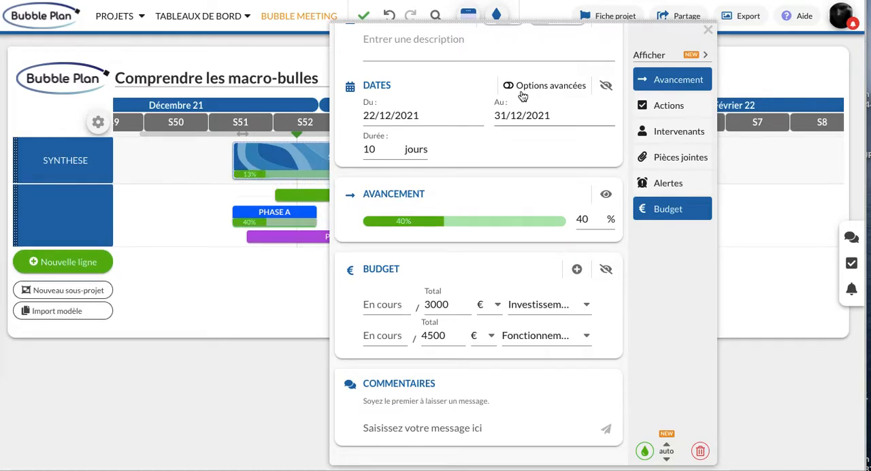
{"action": "left_click_drag", "start_coordinate": [537, 22], "coordinate": [698, 3]}
{"action": "left_click", "coordinate": [657, 208]}
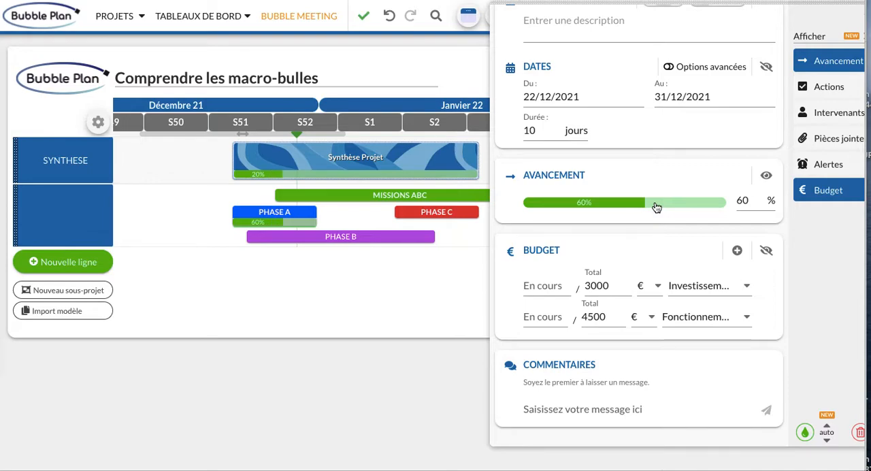
{"action": "left_click", "coordinate": [685, 206]}
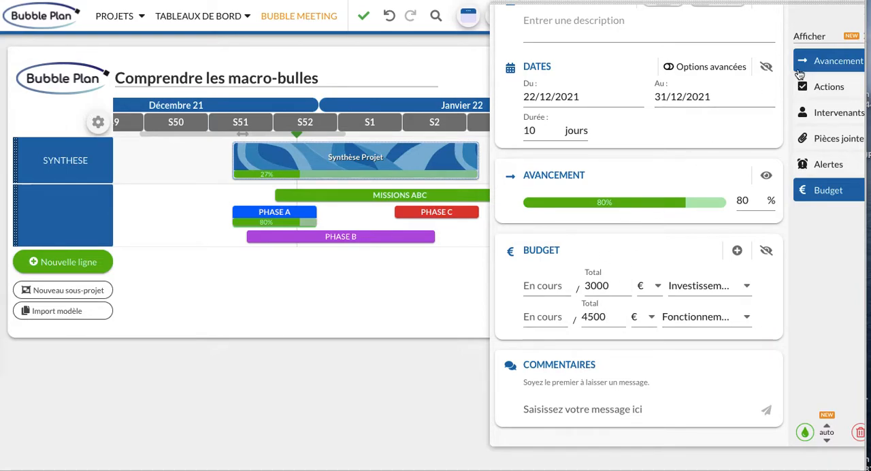
Add an action named "Action A" to PHASE A, mark it as done and close the bubble's details.
{"action": "left_click", "coordinate": [820, 91]}
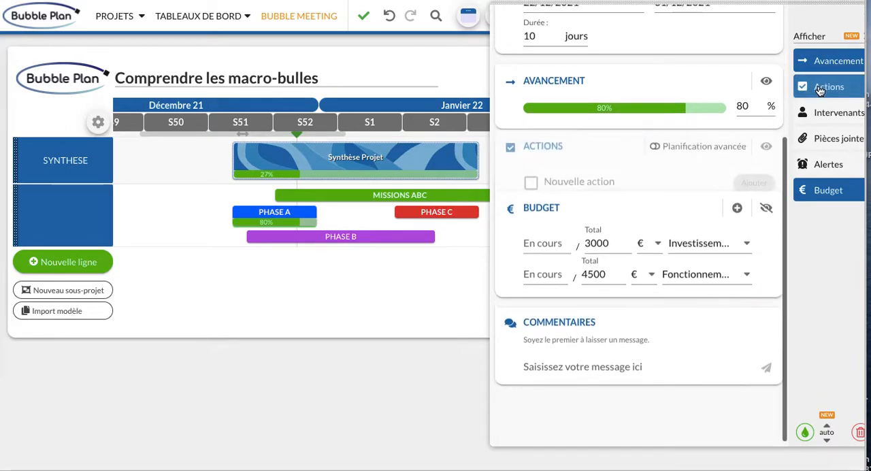
{"action": "left_click", "coordinate": [561, 192]}
{"action": "left_click", "coordinate": [572, 218]}
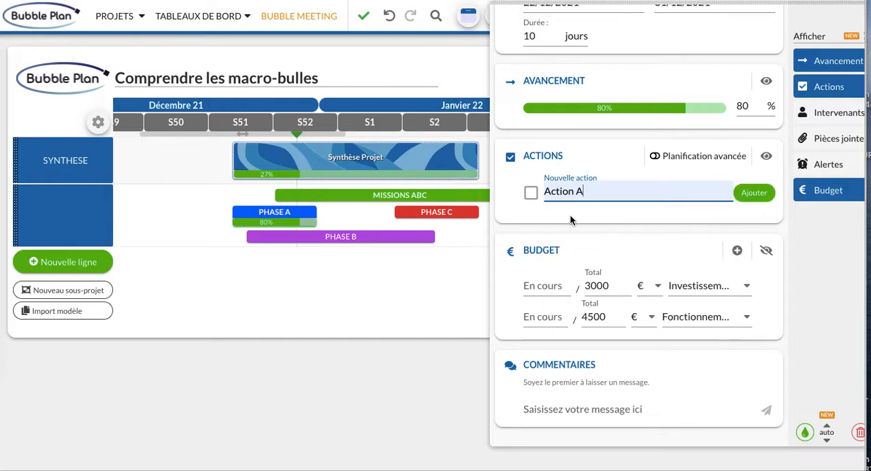
{"action": "left_click", "coordinate": [752, 194]}
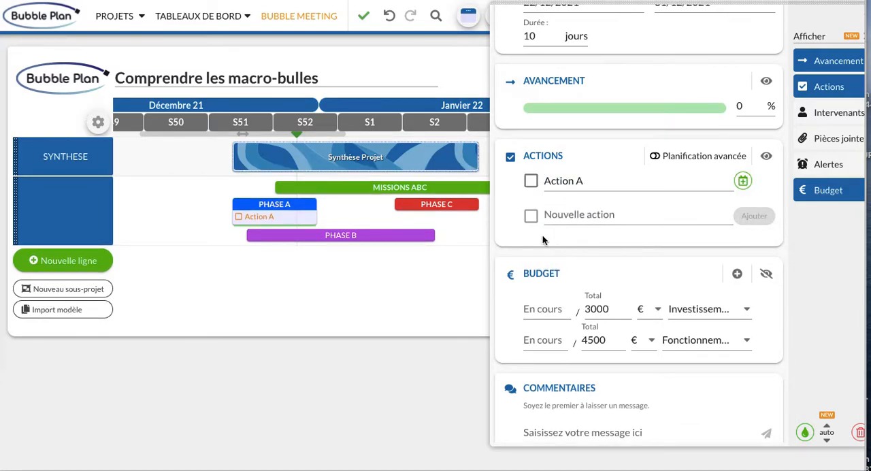
{"action": "left_click", "coordinate": [531, 181]}
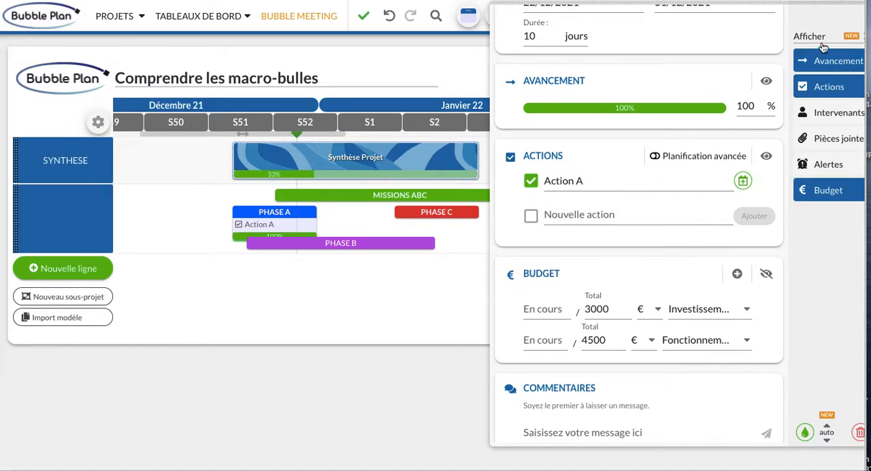
{"action": "left_click_drag", "start_coordinate": [816, 4], "coordinate": [736, 108]}
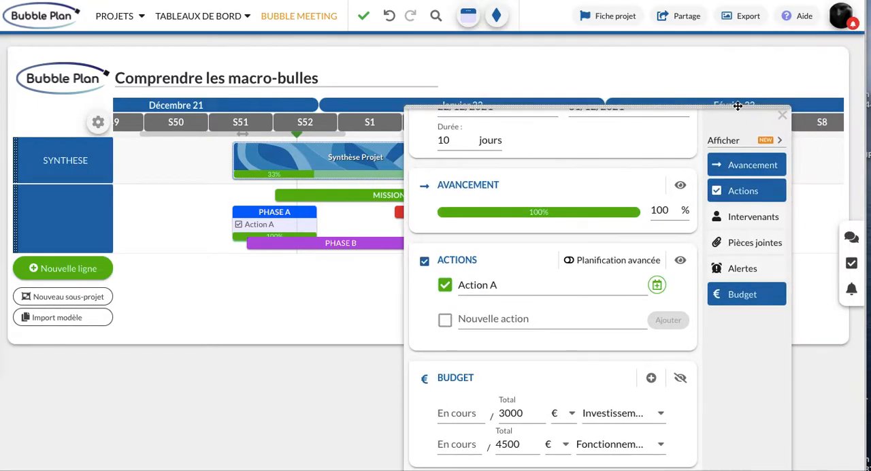
{"action": "left_click", "coordinate": [783, 114]}
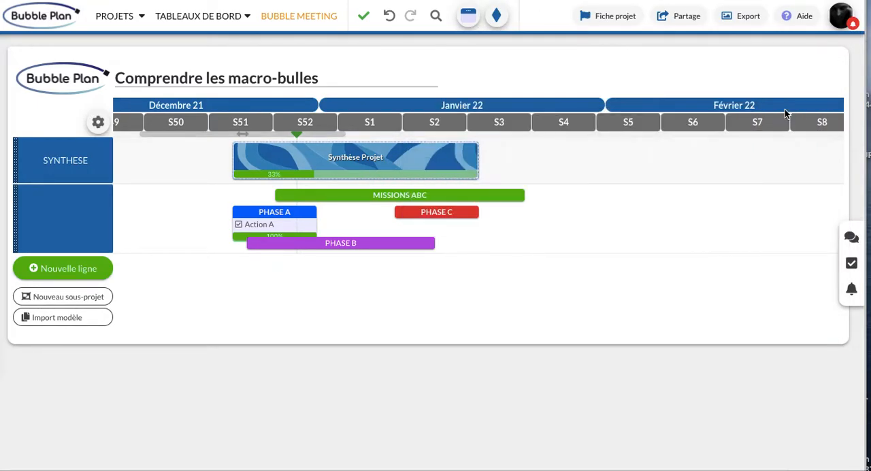
Enable progress tracking on PHASE C, set its progress to 100 % and close its details.
{"action": "left_click", "coordinate": [458, 211]}
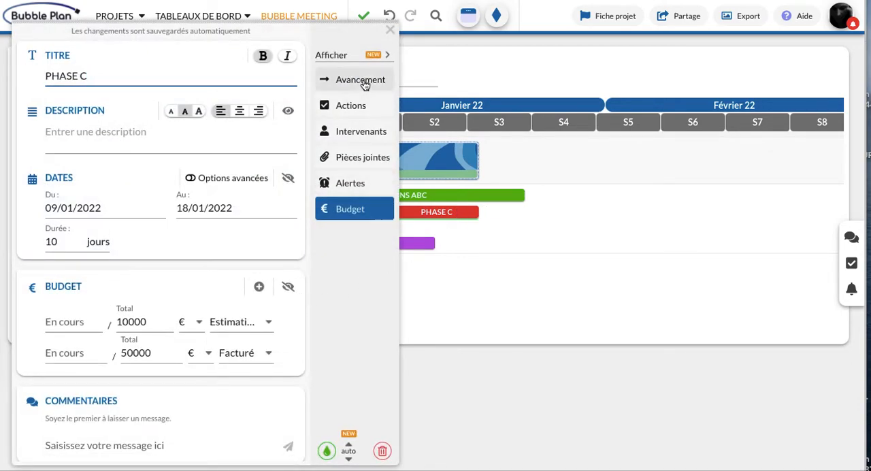
{"action": "left_click", "coordinate": [361, 83]}
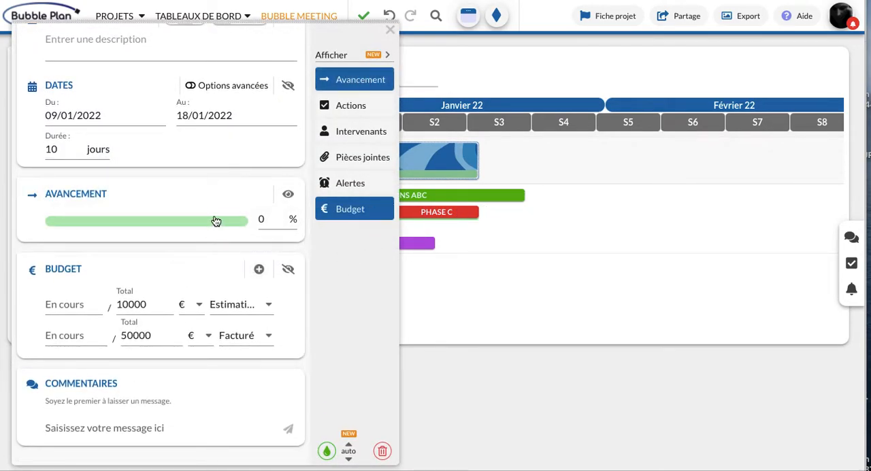
{"action": "left_click", "coordinate": [215, 221]}
{"action": "left_click", "coordinate": [242, 221]}
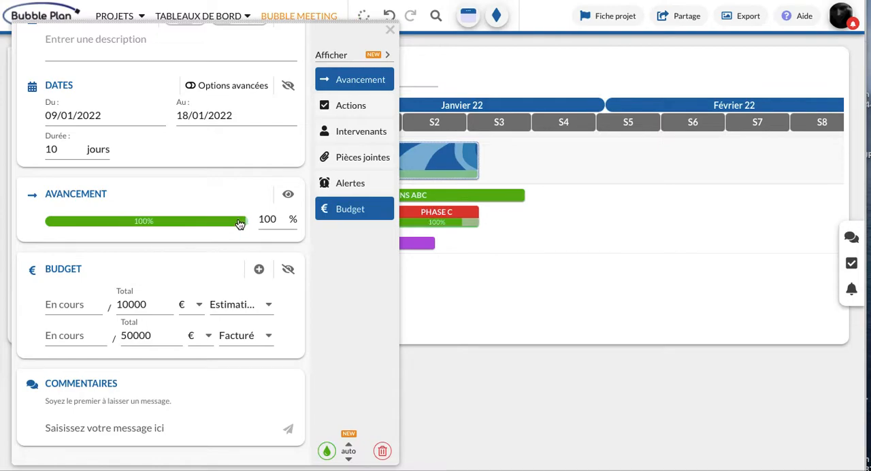
{"action": "left_click_drag", "start_coordinate": [342, 19], "coordinate": [771, 40]}
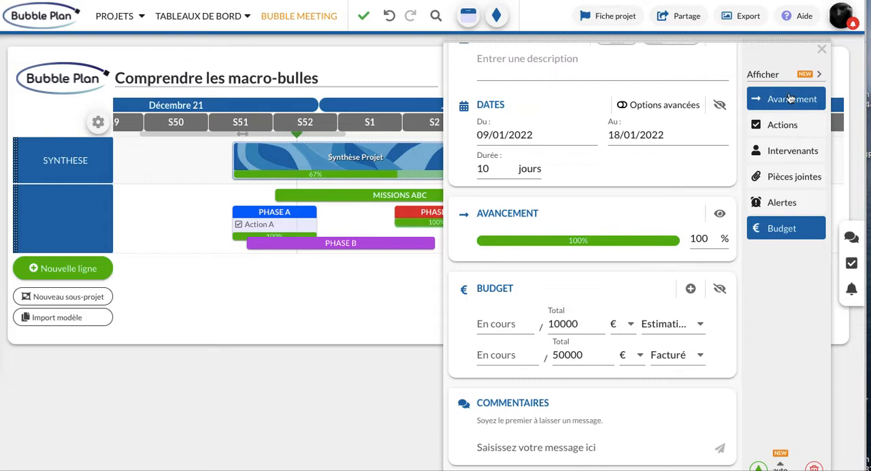
{"action": "left_click", "coordinate": [822, 49]}
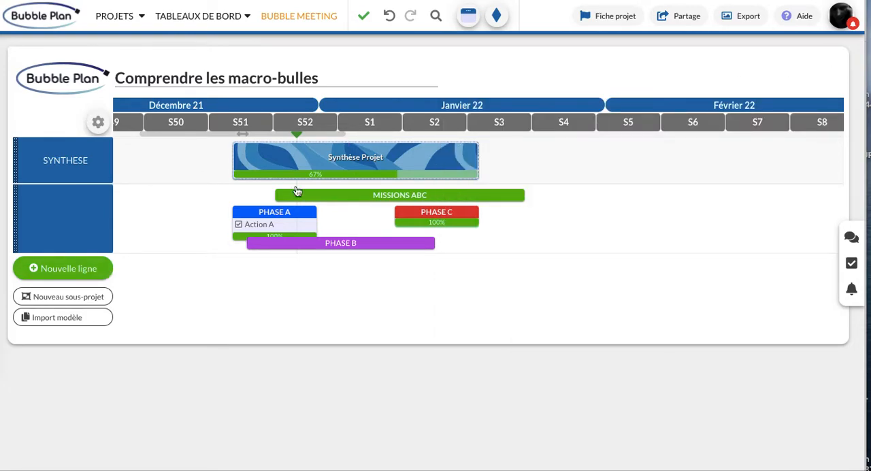
Move the PHASE C bubble about three weeks later on the timeline, to week S5.
{"action": "mouse_move", "coordinate": [440, 171]}
{"action": "mouse_move", "coordinate": [420, 163]}
{"action": "left_mouse_down"}
{"action": "mouse_move", "coordinate": [608, 167]}
{"action": "mouse_move", "coordinate": [206, 173]}
{"action": "left_mouse_up"}
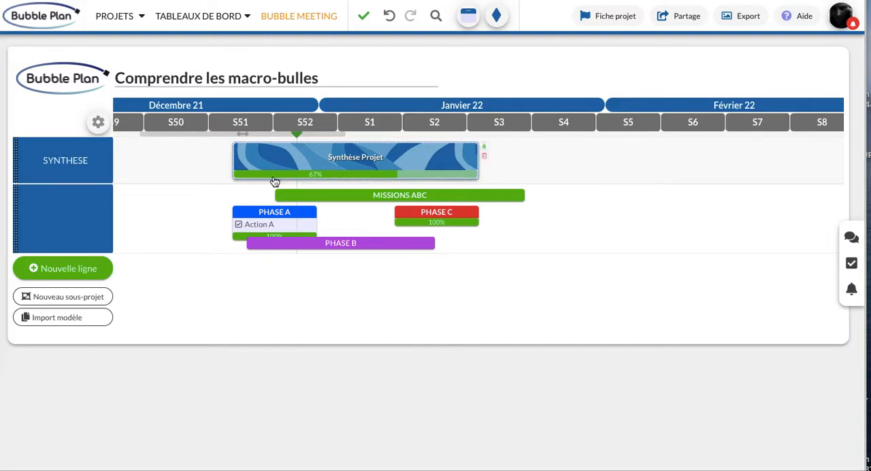
{"action": "left_click_drag", "start_coordinate": [441, 214], "coordinate": [631, 217]}
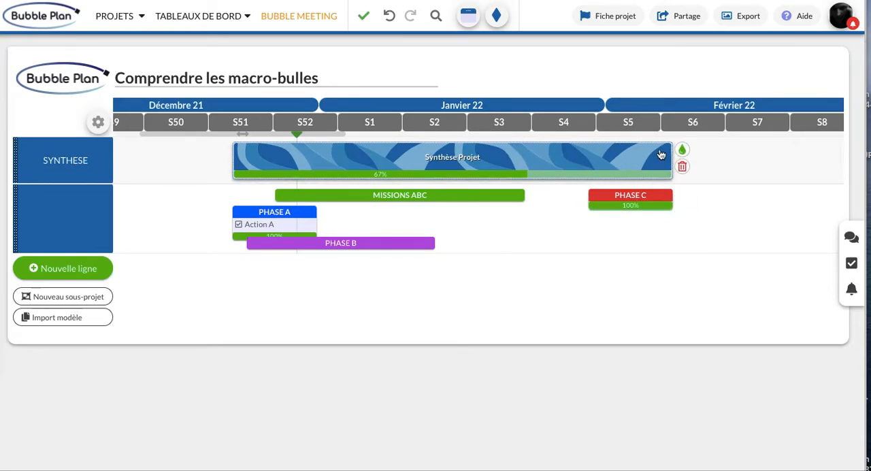
Move the PHASE B bubble on the timeline so it spans 6 to 26 February, just beyond PHASE C.
{"action": "left_click_drag", "start_coordinate": [416, 245], "coordinate": [811, 229]}
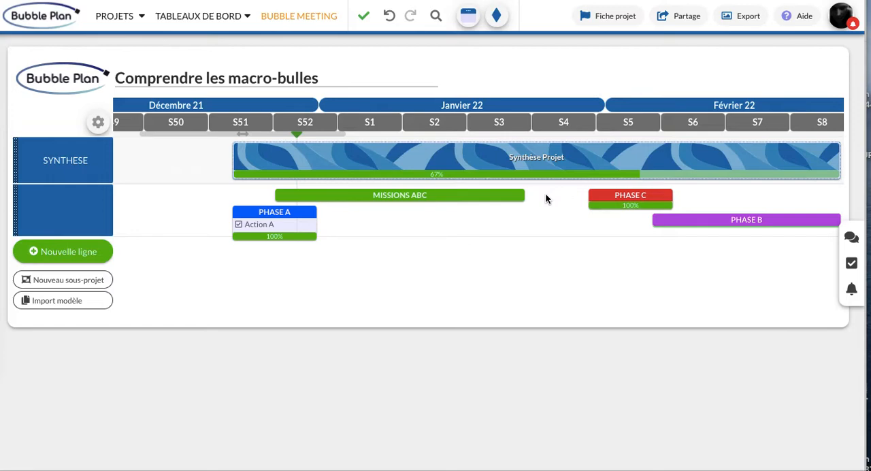
Indent the unnamed row beneath SYNTHESE as a sub-row, then hide its bubbles and show them again.
{"action": "mouse_move", "coordinate": [41, 198]}
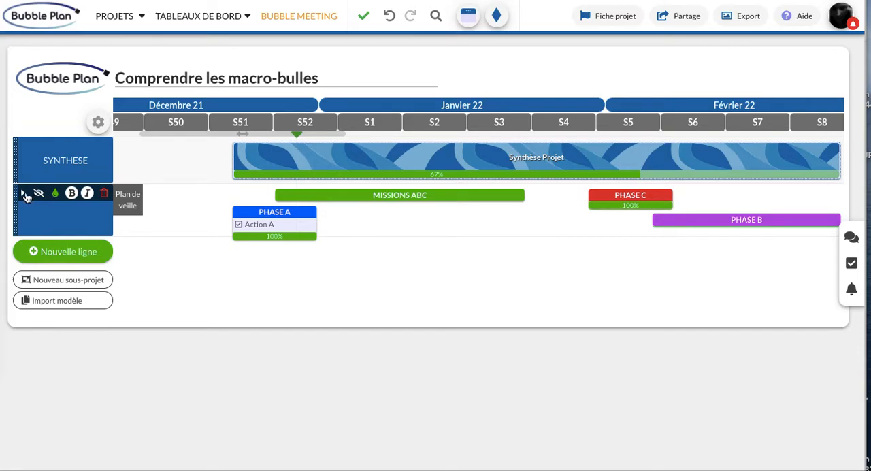
{"action": "left_click", "coordinate": [34, 195]}
{"action": "left_click", "coordinate": [51, 192]}
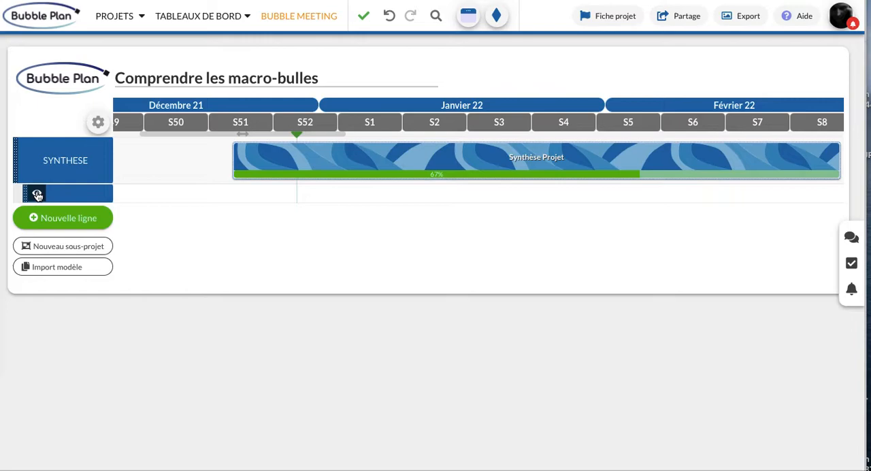
{"action": "left_click", "coordinate": [37, 195]}
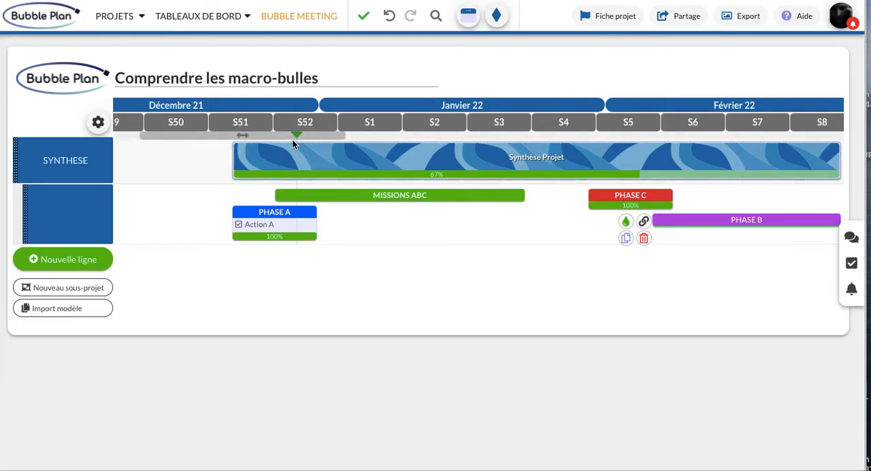
View the consolidated views in the project library, then reopen the project "Comprendre les macro-bulles".
{"action": "left_click", "coordinate": [142, 16]}
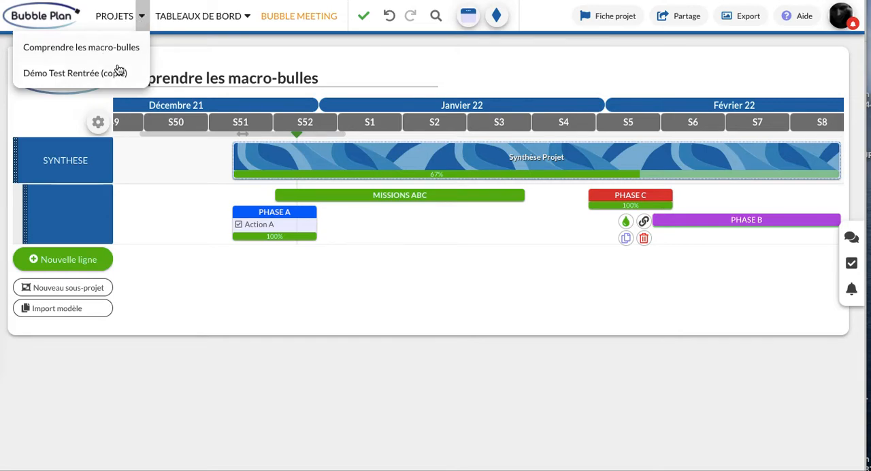
{"action": "left_click", "coordinate": [121, 22]}
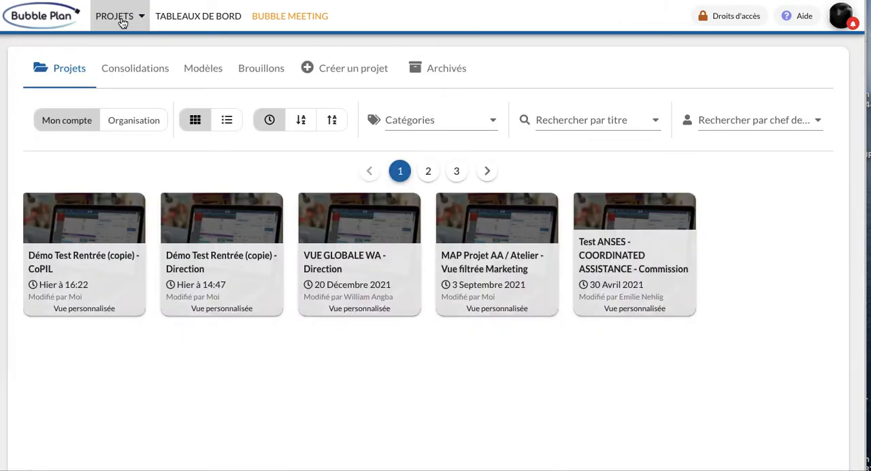
{"action": "left_click", "coordinate": [149, 75]}
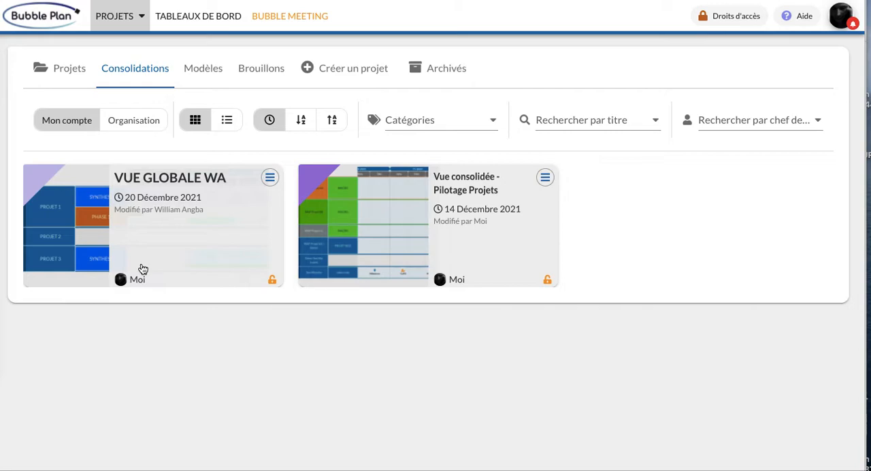
{"action": "left_click", "coordinate": [145, 18]}
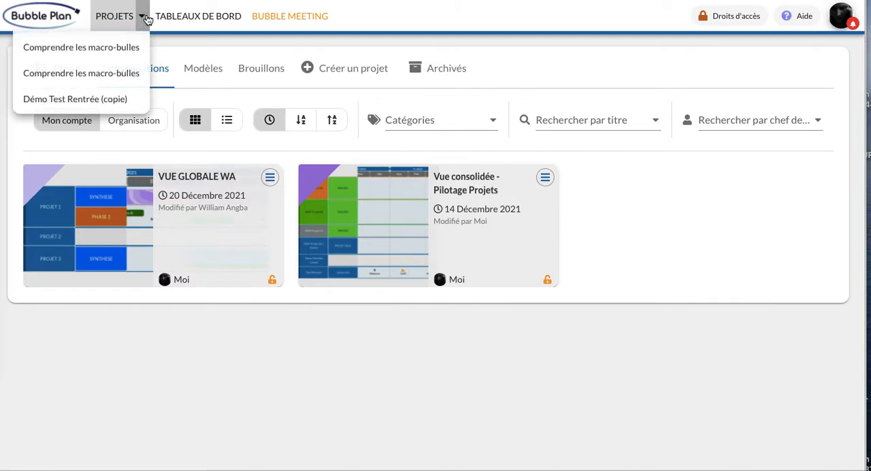
{"action": "left_click", "coordinate": [121, 47]}
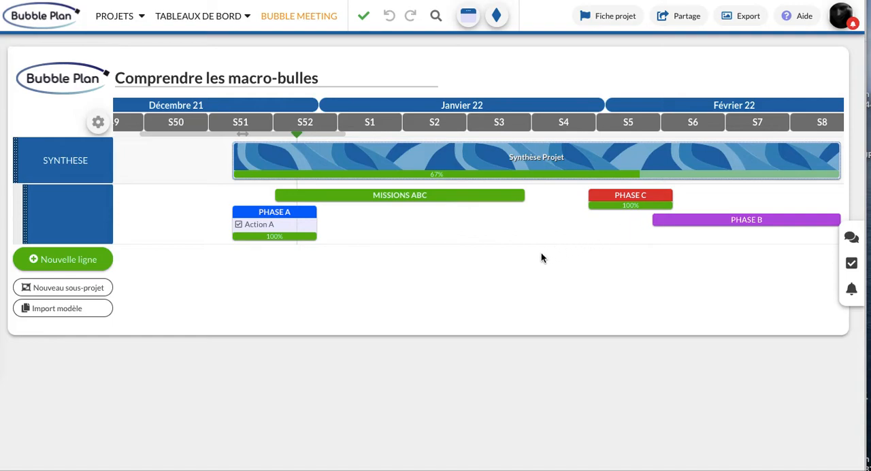
{"action": "left_click", "coordinate": [503, 236]}
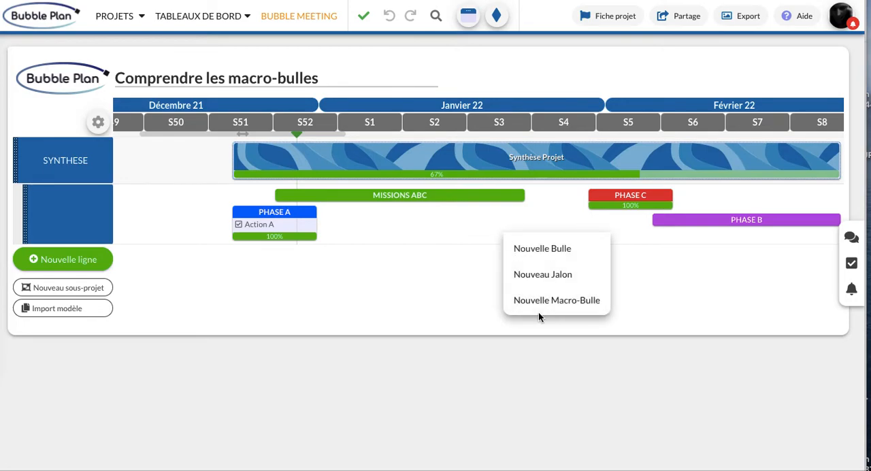
{"action": "left_click", "coordinate": [449, 241]}
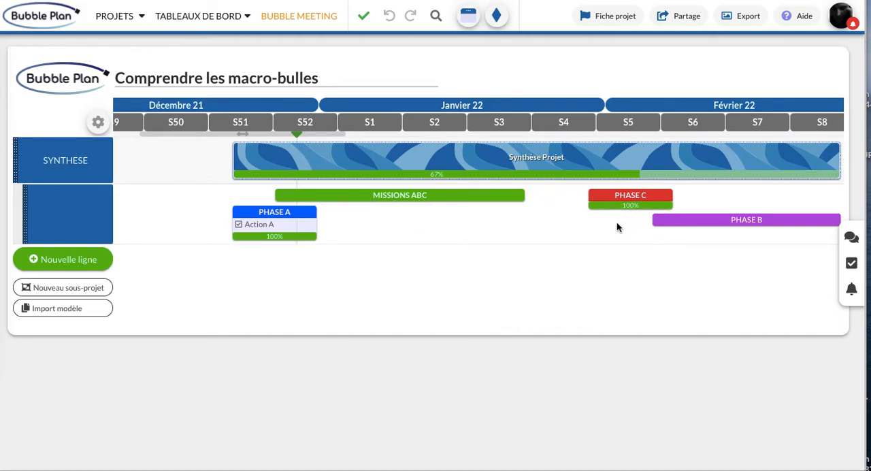
Review the sub-bubbles, progress, alerts, budget and comments in the "Synthèse Projet" macro-bubble's details, then close them.
{"action": "left_click", "coordinate": [574, 158]}
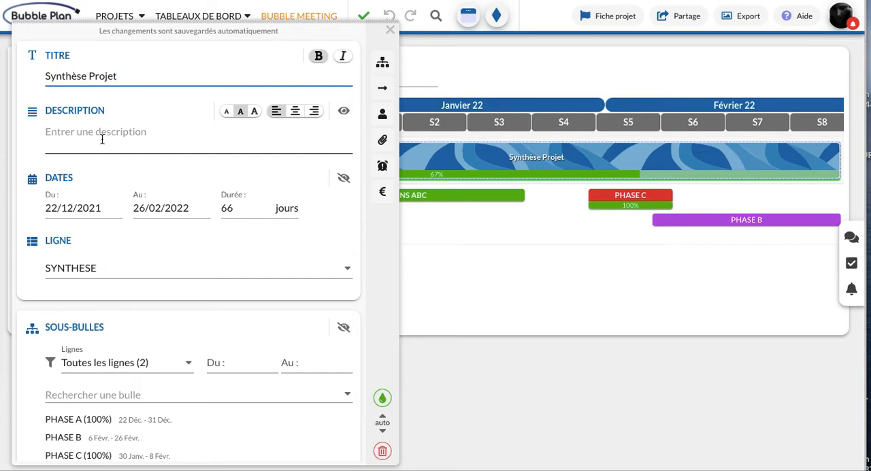
{"action": "scroll", "coordinate": [102, 138], "scroll_direction": "down", "scroll_amount": 5}
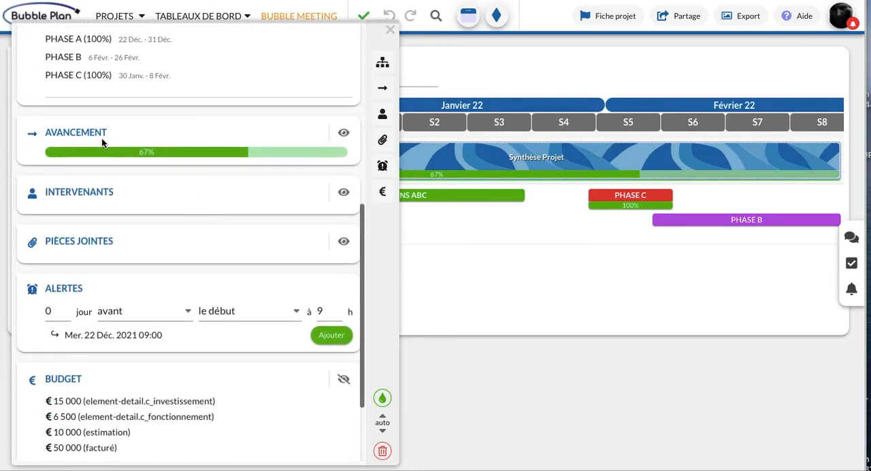
{"action": "scroll", "coordinate": [103, 139], "scroll_direction": "down", "scroll_amount": 1}
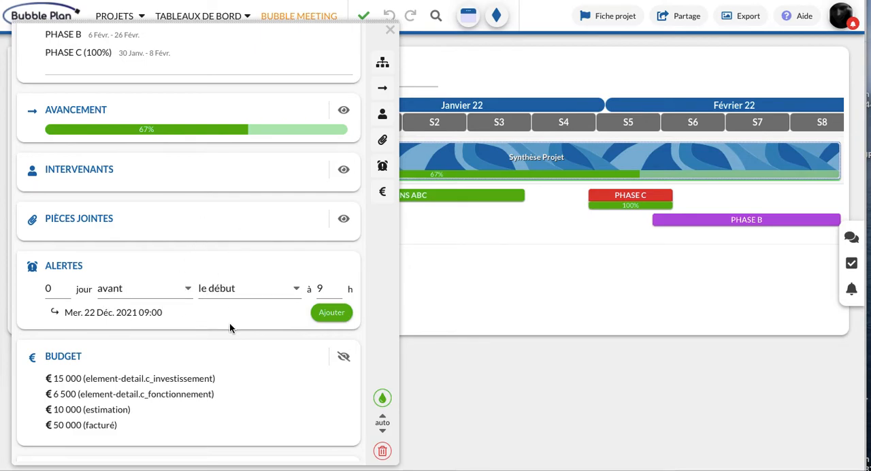
{"action": "scroll", "coordinate": [230, 326], "scroll_direction": "down", "scroll_amount": 2}
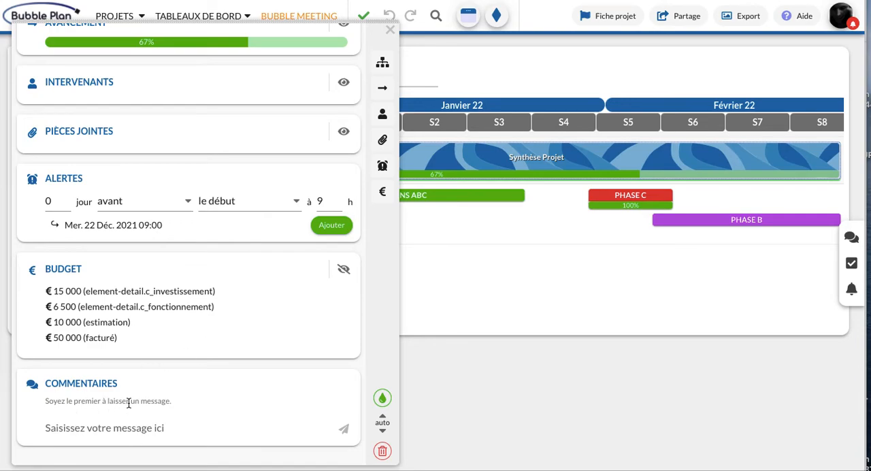
{"action": "scroll", "coordinate": [128, 402], "scroll_direction": "up", "scroll_amount": 10}
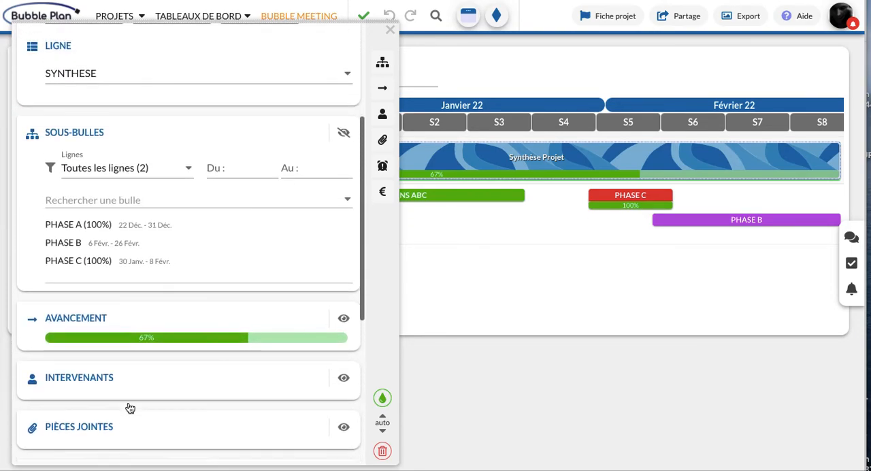
{"action": "scroll", "coordinate": [177, 211], "scroll_direction": "up", "scroll_amount": 1}
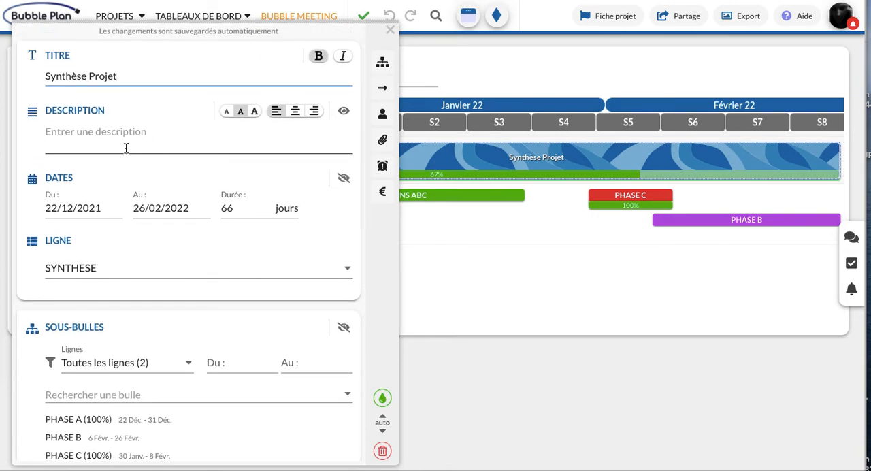
{"action": "left_click", "coordinate": [391, 31]}
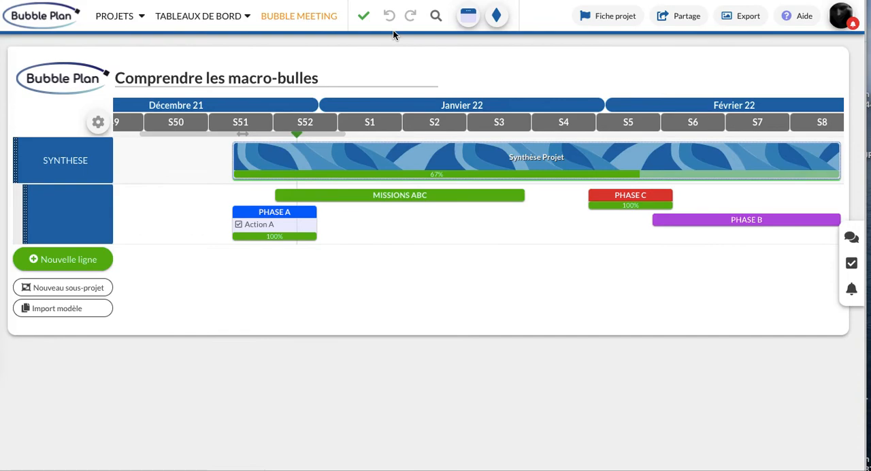